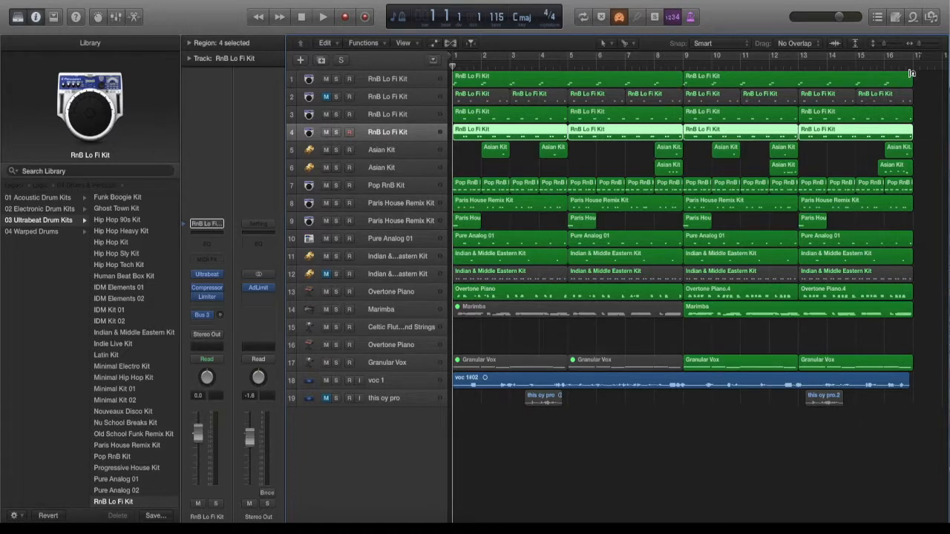
# - Select the MIDI regions across tracks 1 to 14, clear the selection, and select track 12
pyautogui.moveTo(924, 78); pyautogui.dragTo(456, 331)
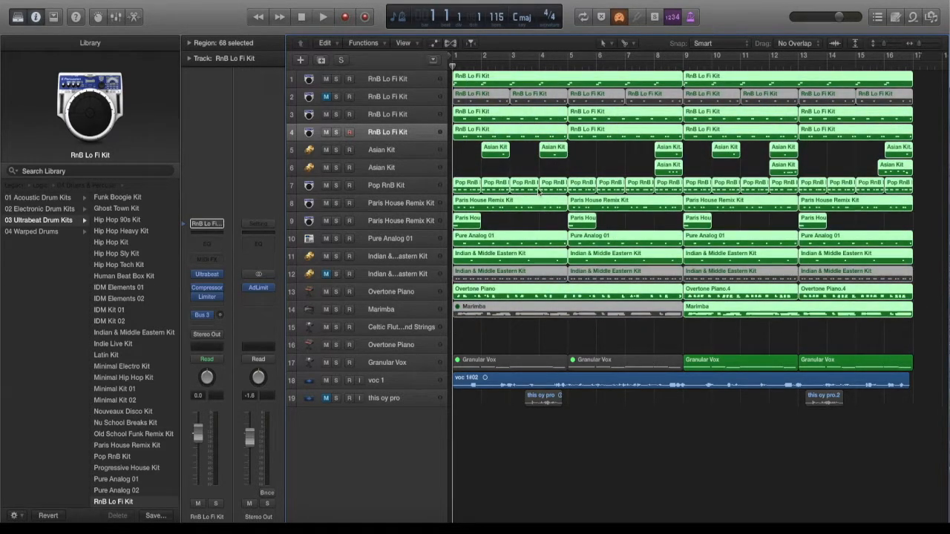
pyautogui.click(926, 78)
pyautogui.moveTo(925, 80); pyautogui.dragTo(451, 322)
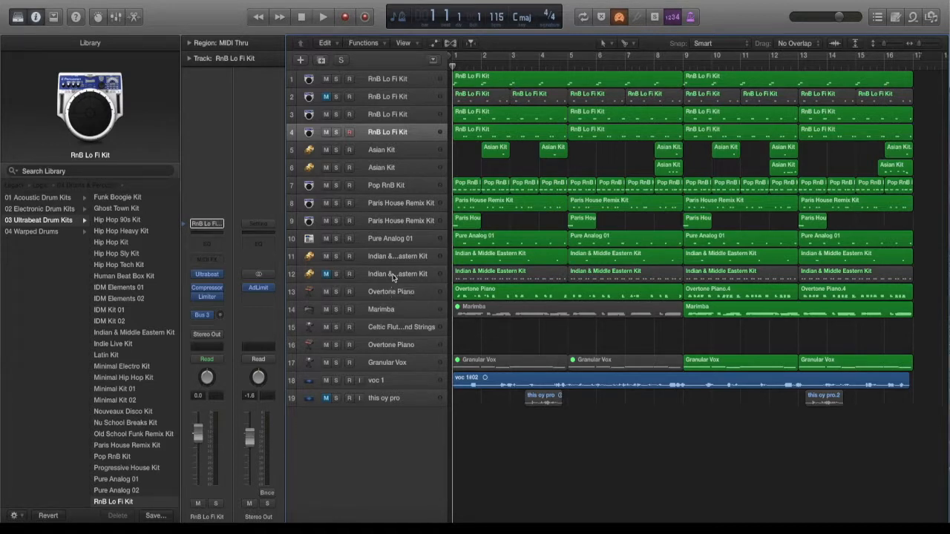
pyautogui.click(392, 276)
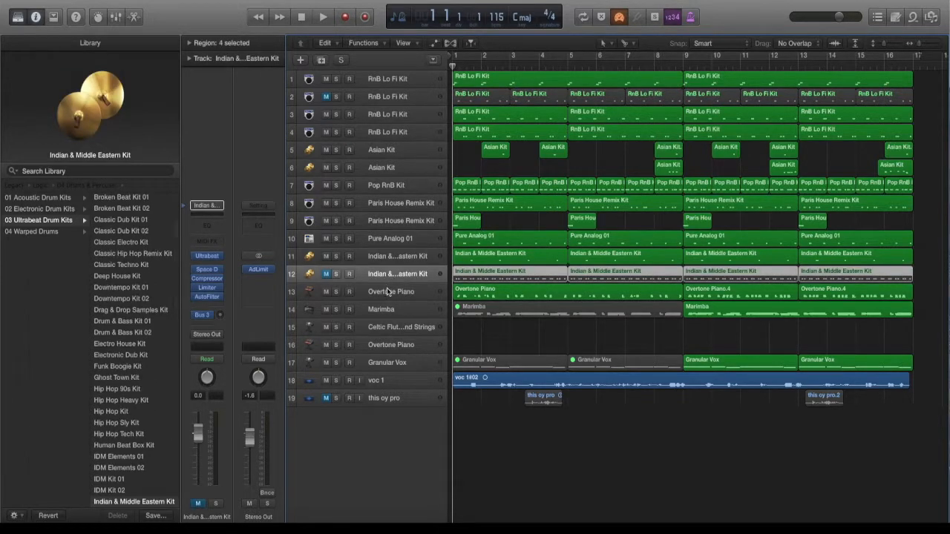
# - Audition the Overtone Piano track 13 in solo, and turn its solo off again
pyautogui.click(390, 294)
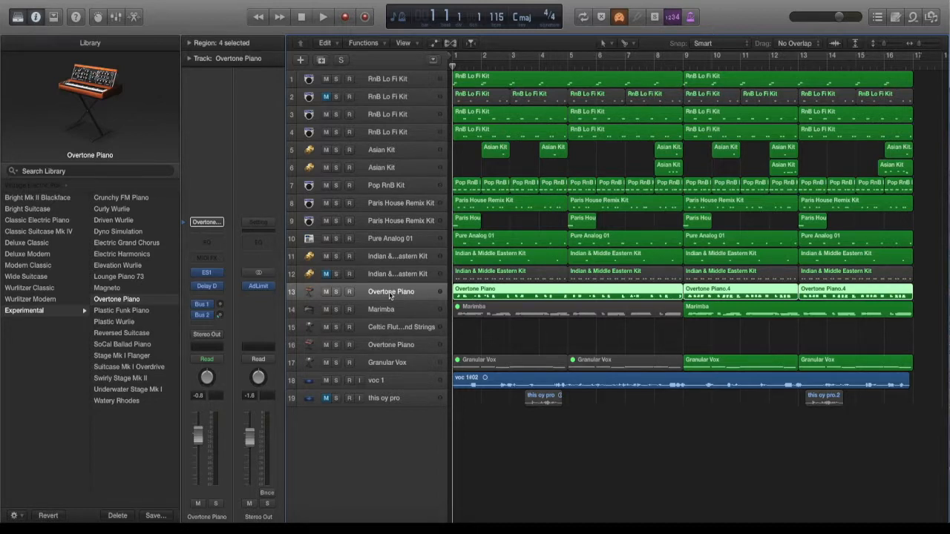
pyautogui.click(337, 292)
pyautogui.press('space')
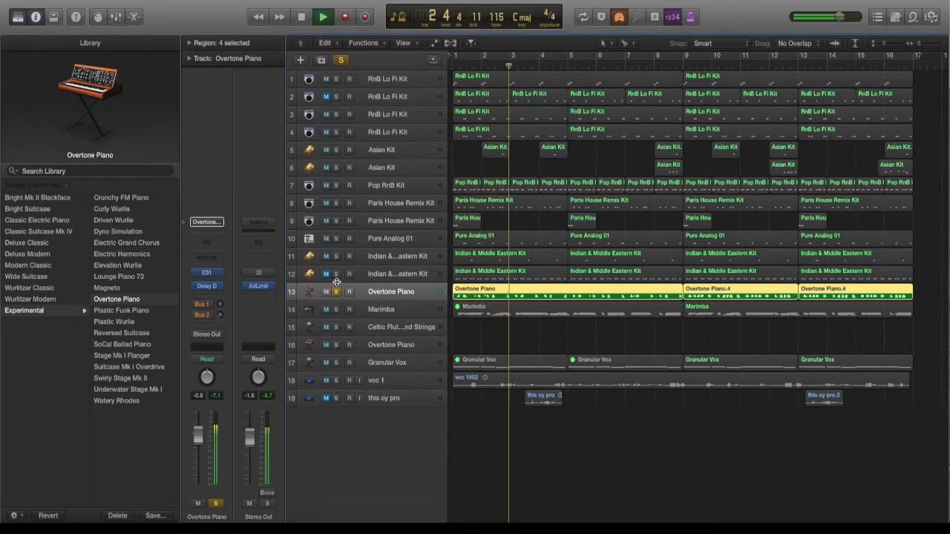
pyautogui.press('space')
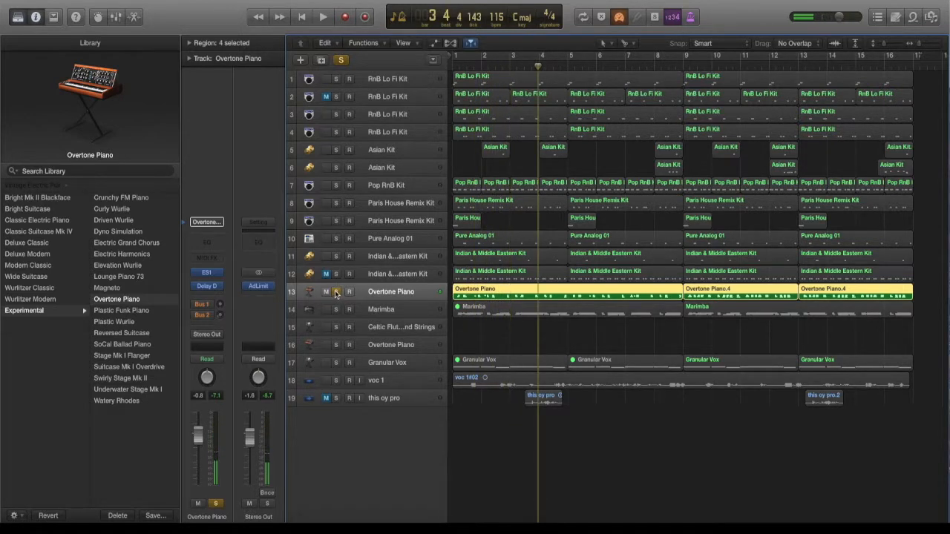
pyautogui.click(336, 291)
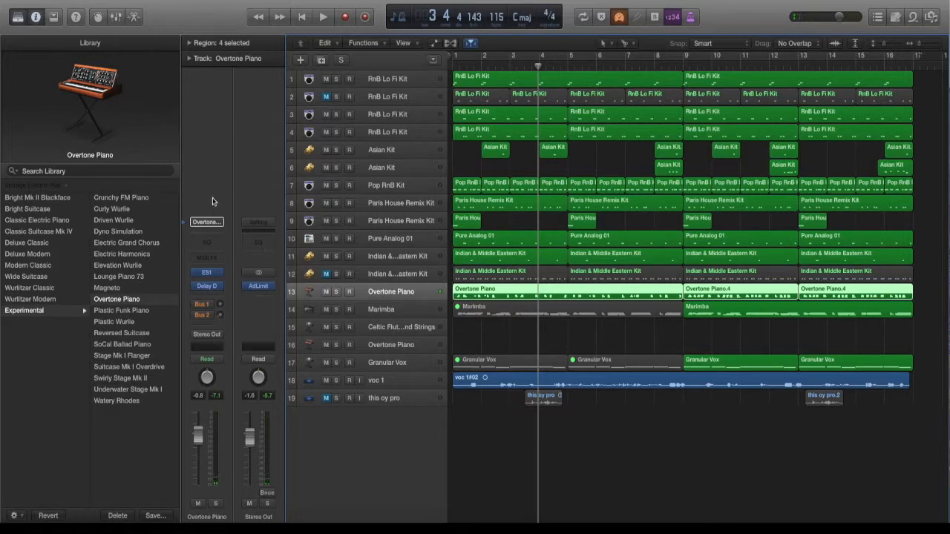
# - Bounce the Overtone Piano track in place to a new track, including volume/pan automation and normalizing with Overload Protection Only
pyautogui.moveTo(215, 277)
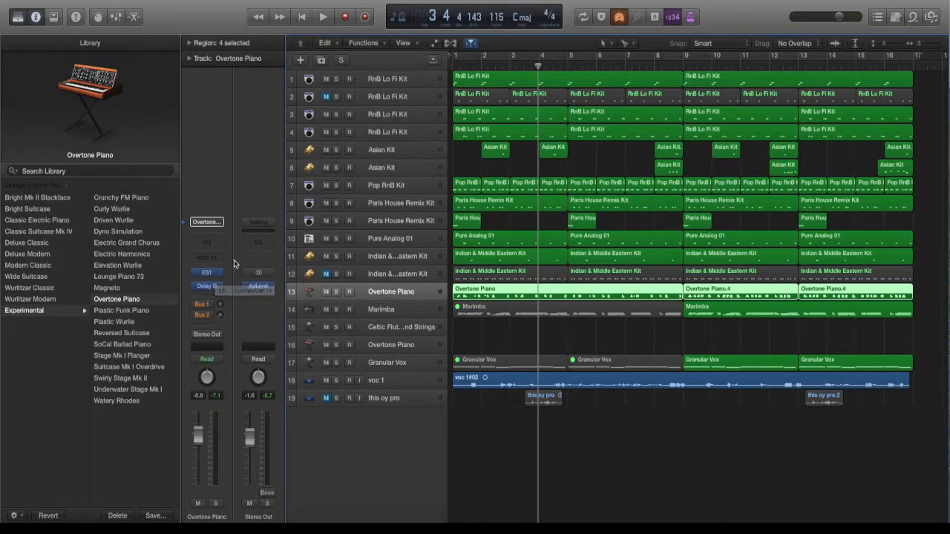
pyautogui.click(83, 0)
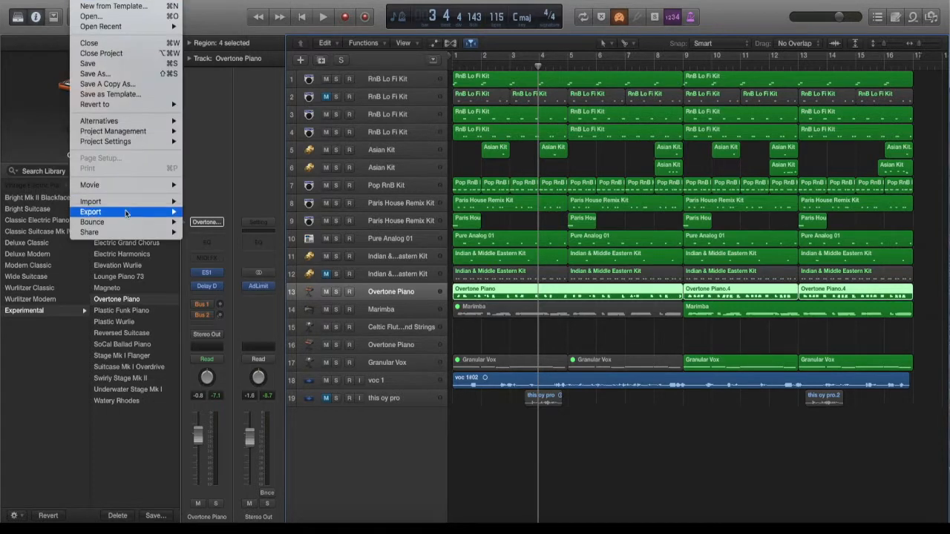
pyautogui.moveTo(128, 219)
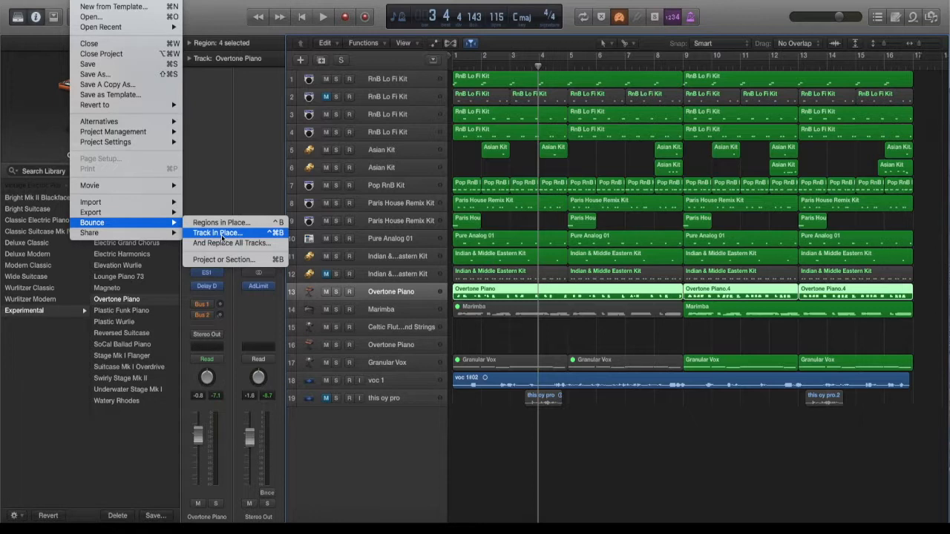
pyautogui.click(221, 233)
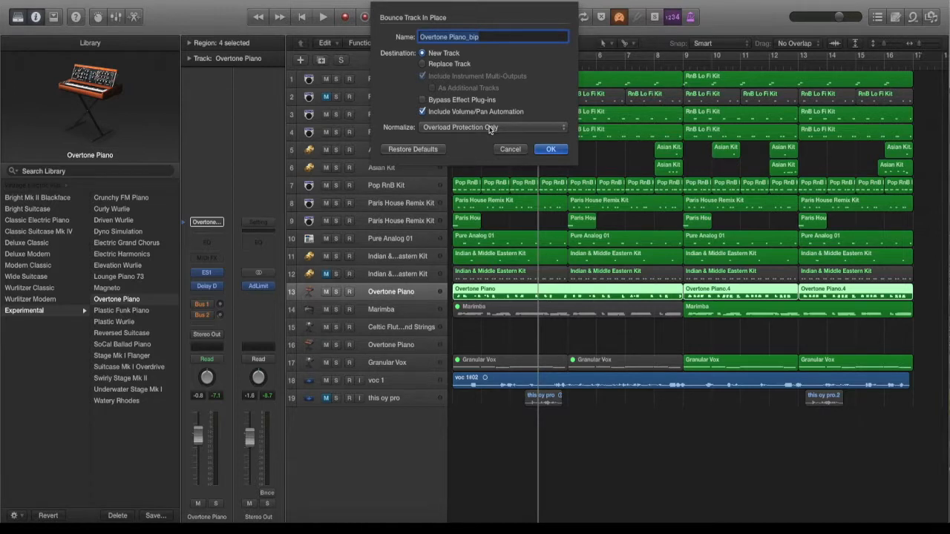
pyautogui.click(540, 150)
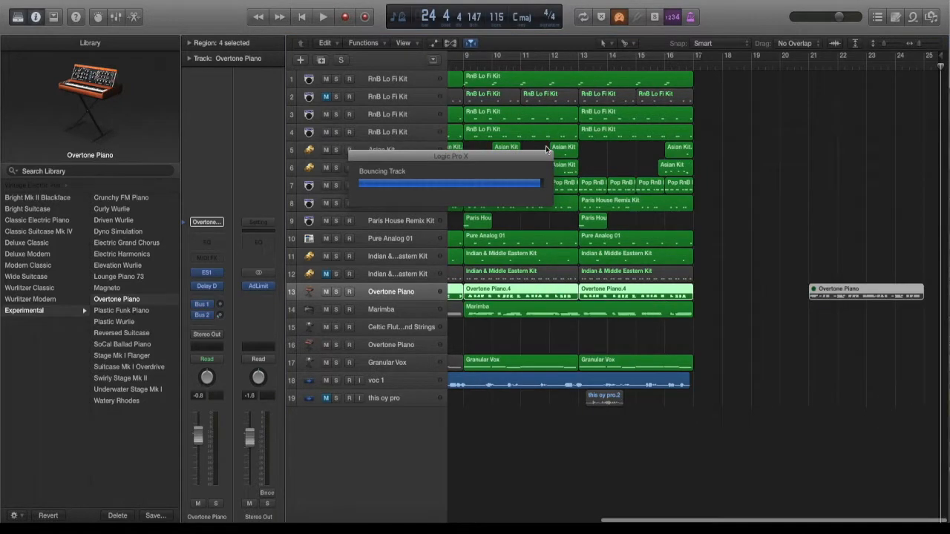
# - Return the playhead to the start and compare the original Overtone Piano track with its bounced copy
pyautogui.click(399, 293)
pyautogui.press('Return')
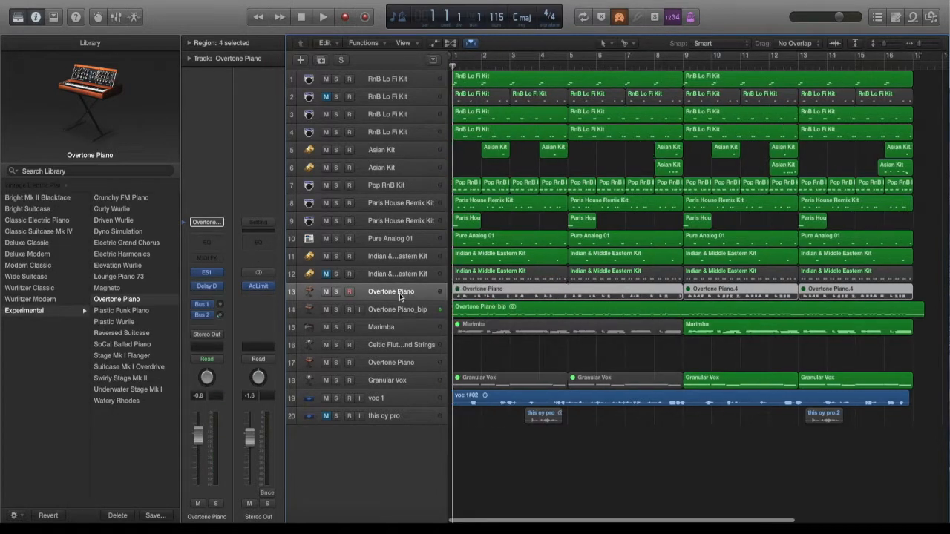
pyautogui.click(393, 302)
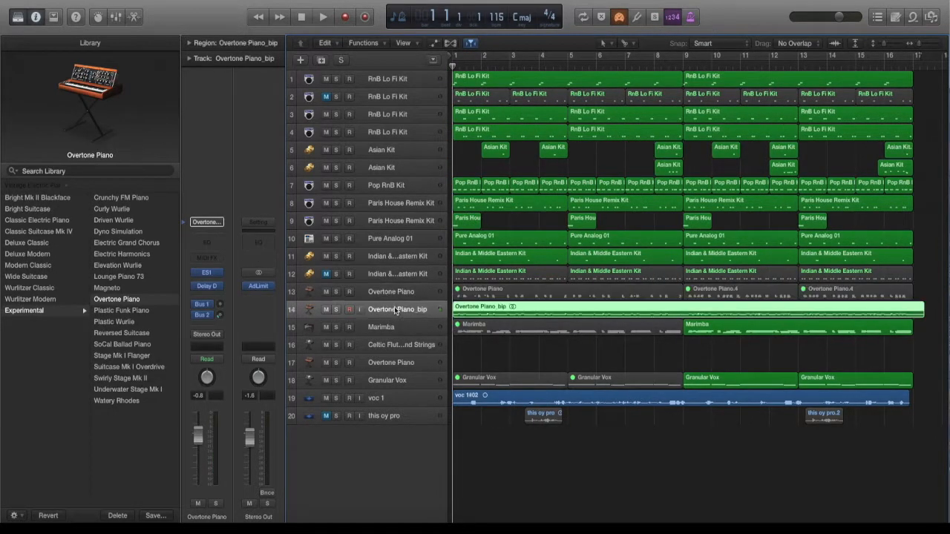
pyautogui.click(396, 293)
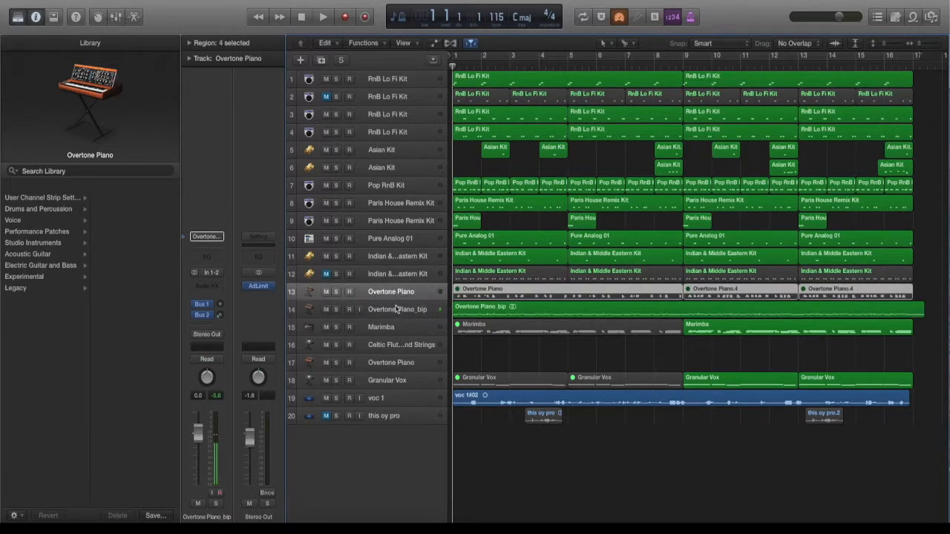
pyautogui.click(396, 309)
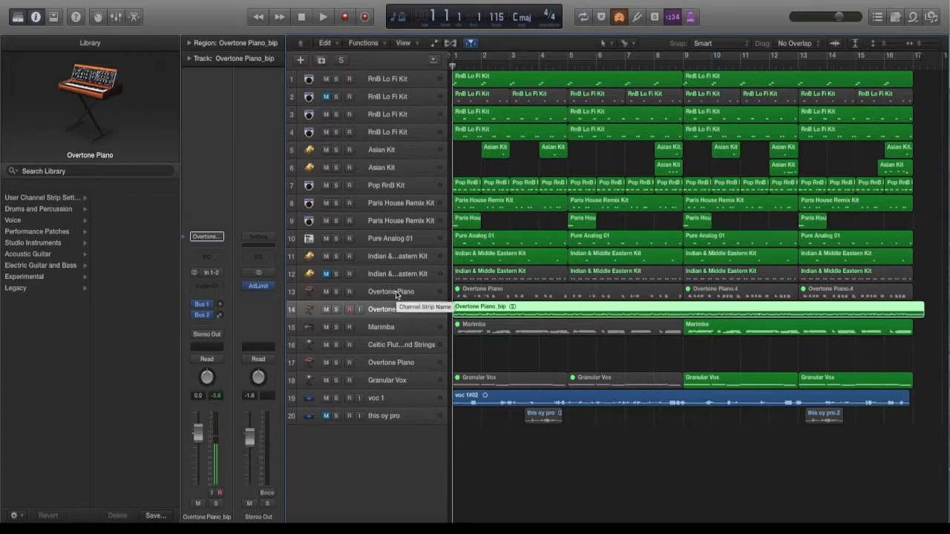
# - Audition the bounced Overtone Piano_bip track in solo, turn solo off, and return the playhead to the start
pyautogui.press('super+Down')
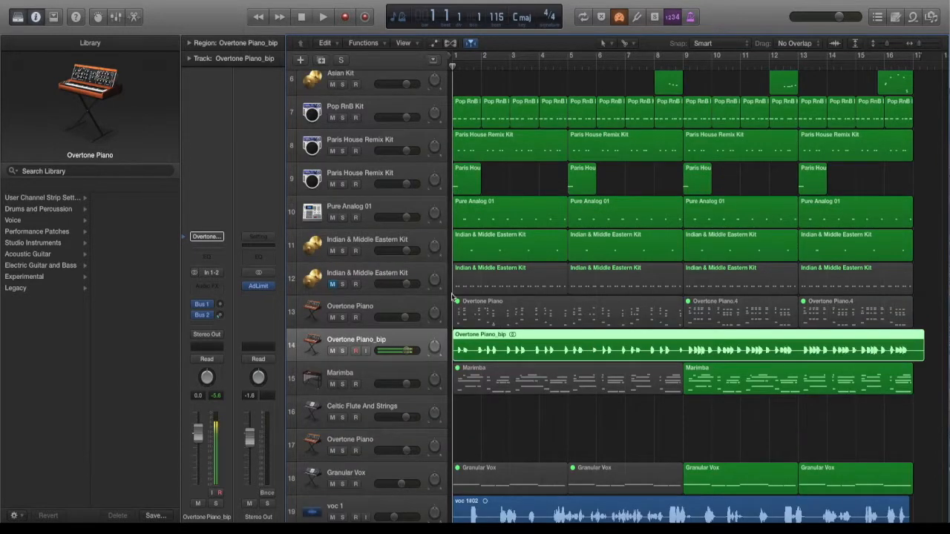
pyautogui.click(343, 350)
pyautogui.press('space')
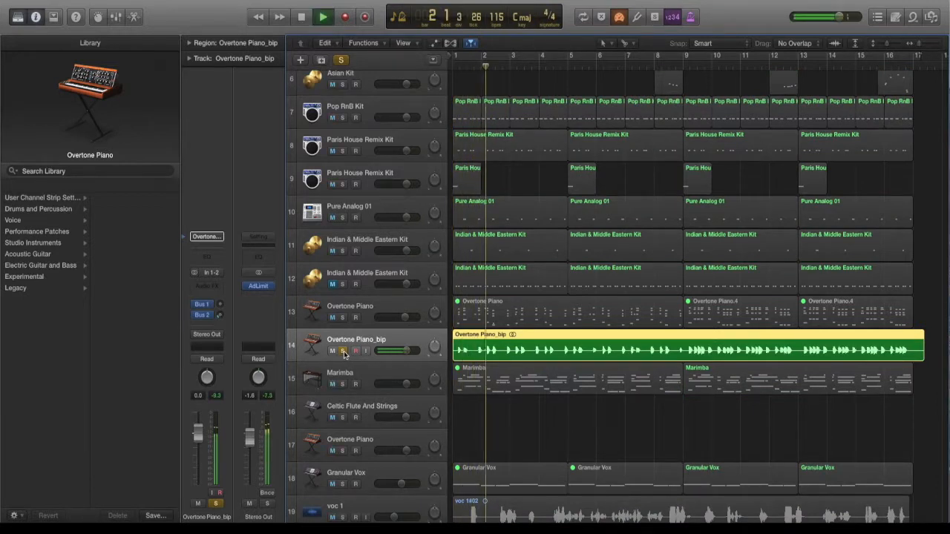
pyautogui.click(343, 351)
pyautogui.press('space')
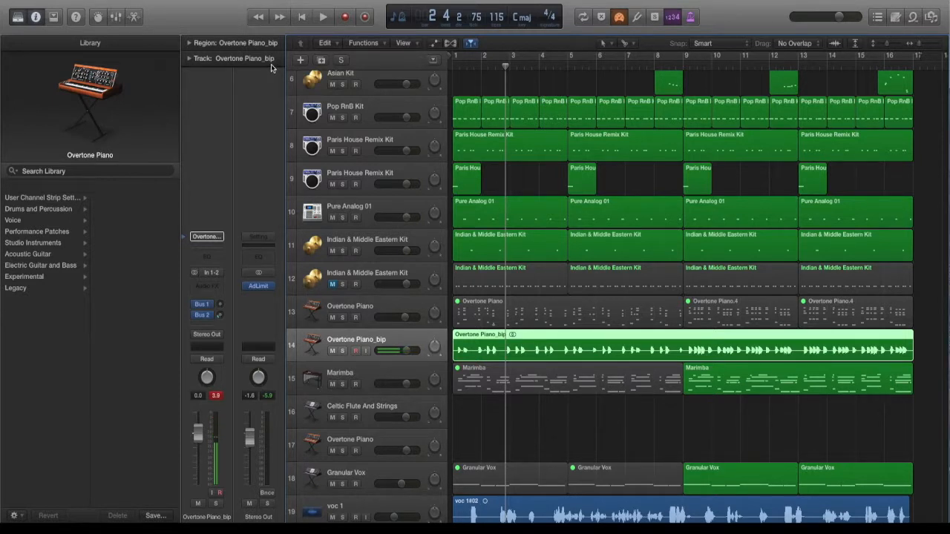
pyautogui.press('Return')
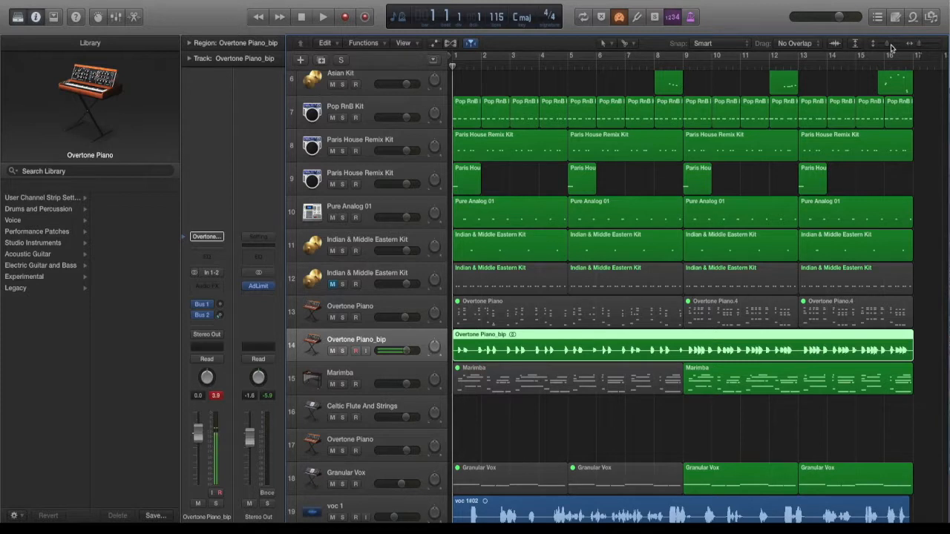
pyautogui.moveTo(885, 47); pyautogui.dragTo(883, 46)
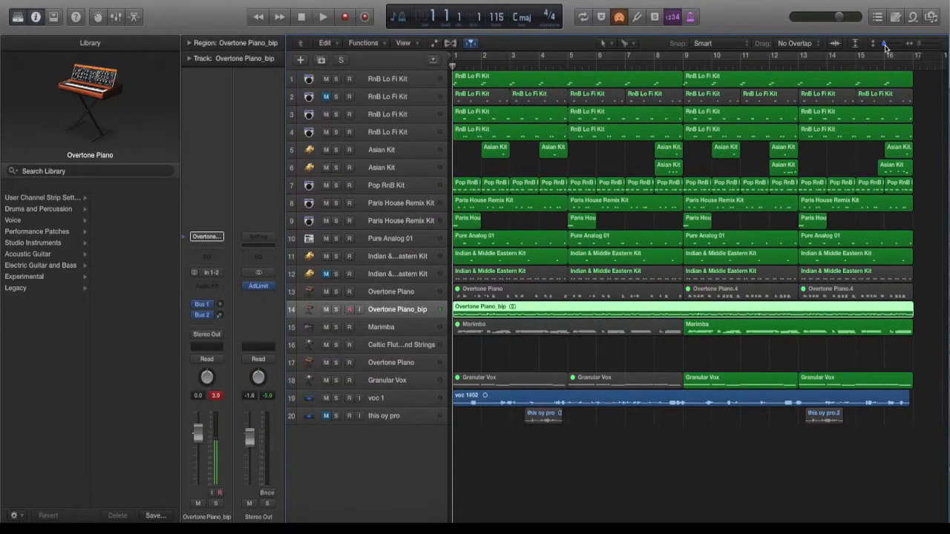
# - Start saving the project under a new name, with Desktop as the location and Project NEW as the file name
pyautogui.click(83, 1)
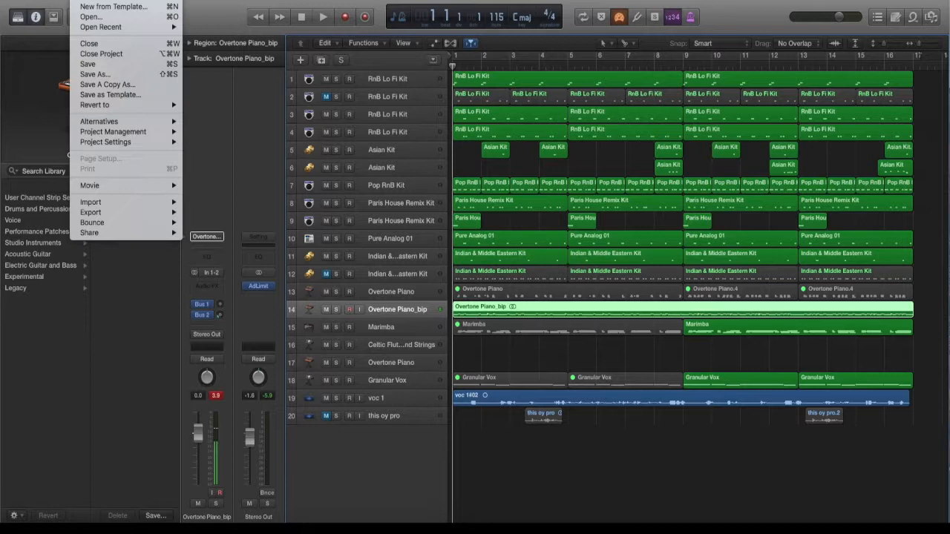
pyautogui.click(110, 76)
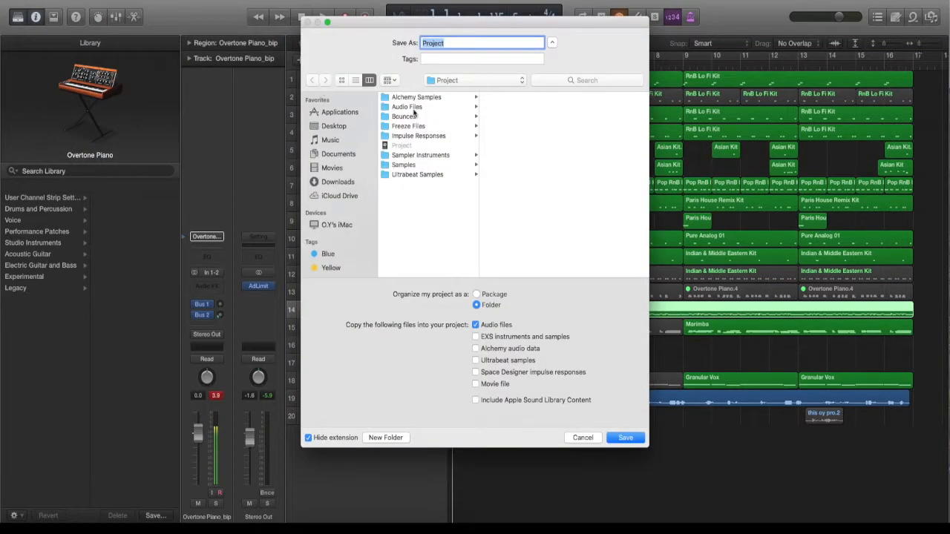
pyautogui.click(450, 81)
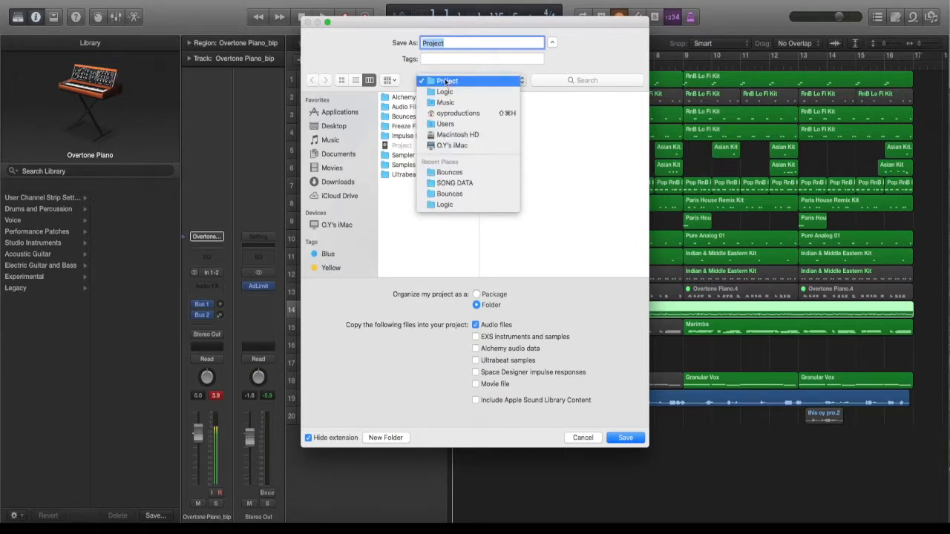
pyautogui.click(448, 81)
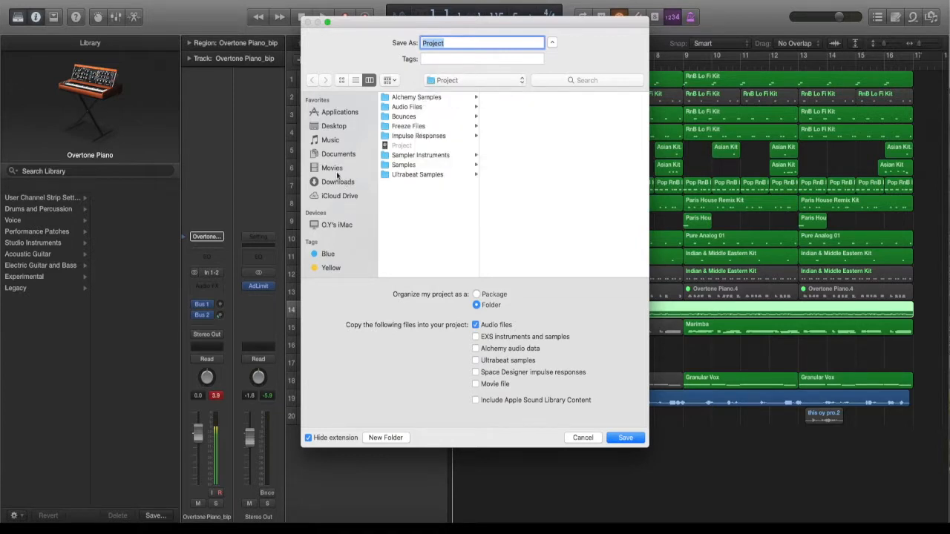
pyautogui.click(335, 130)
pyautogui.moveTo(509, 23); pyautogui.dragTo(365, 34)
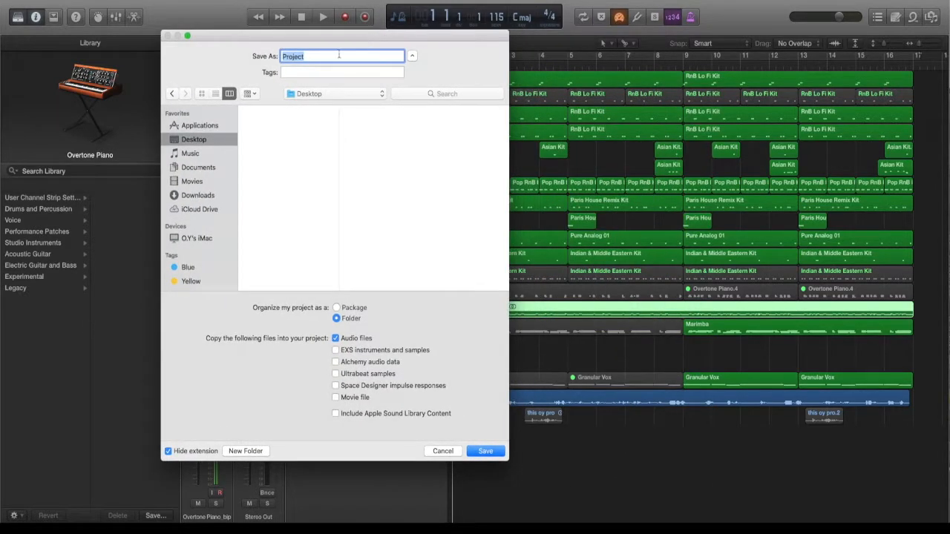
pyautogui.click(308, 57)
pyautogui.moveTo(316, 34); pyautogui.dragTo(306, 37)
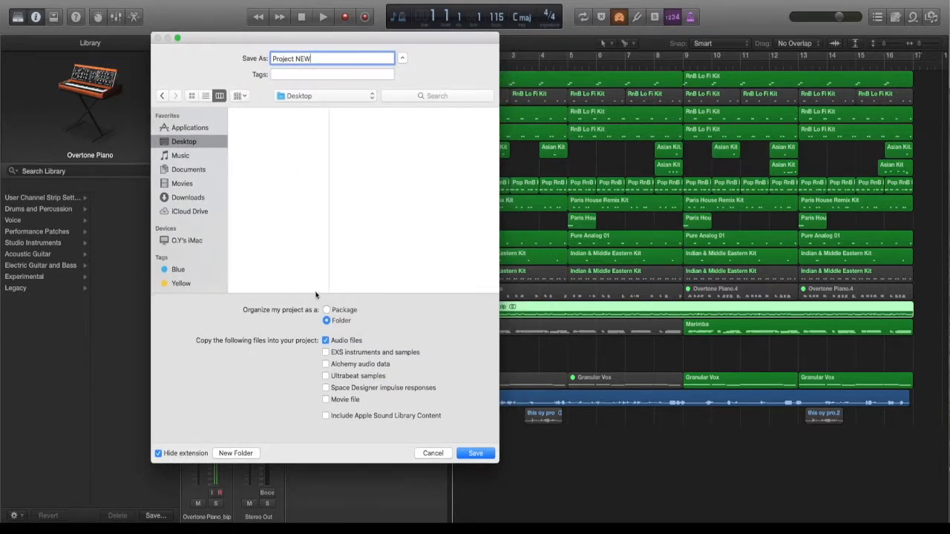
# - Save the project as a folder, copying in EXS instruments and samples, Alchemy audio data, Ultrabeat samples and Space Designer impulse responses besides the audio files
pyautogui.click(327, 321)
pyautogui.moveTo(348, 41); pyautogui.dragTo(545, 50)
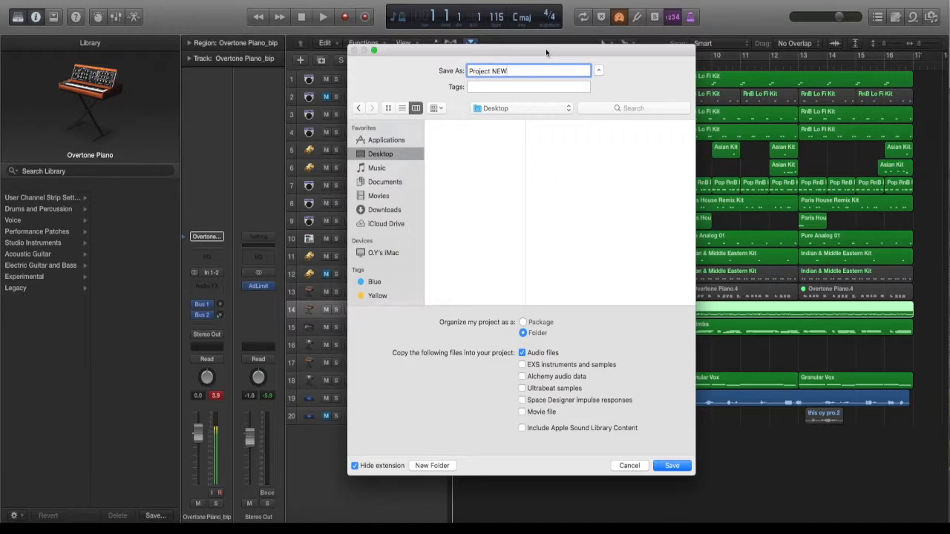
pyautogui.click(522, 365)
pyautogui.moveTo(415, 49); pyautogui.dragTo(512, 47)
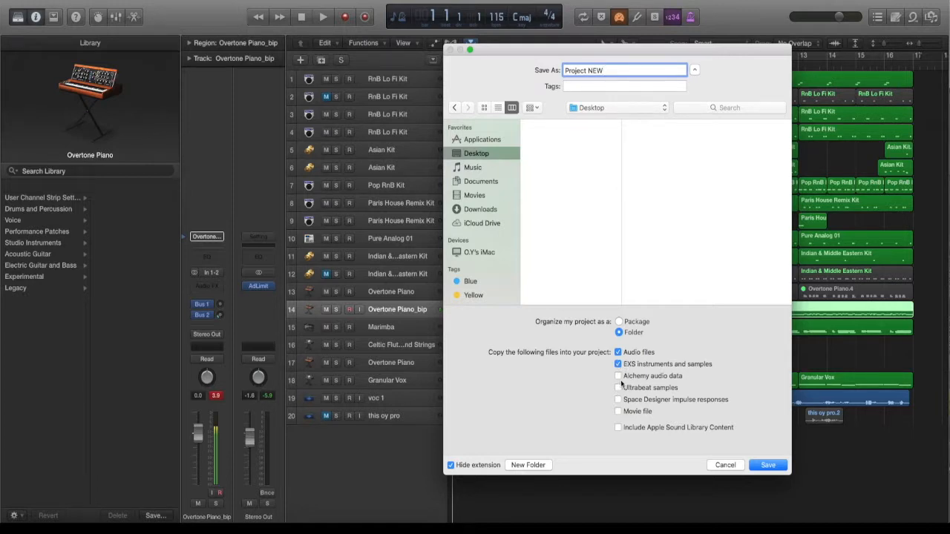
pyautogui.click(618, 376)
pyautogui.click(618, 388)
pyautogui.click(618, 399)
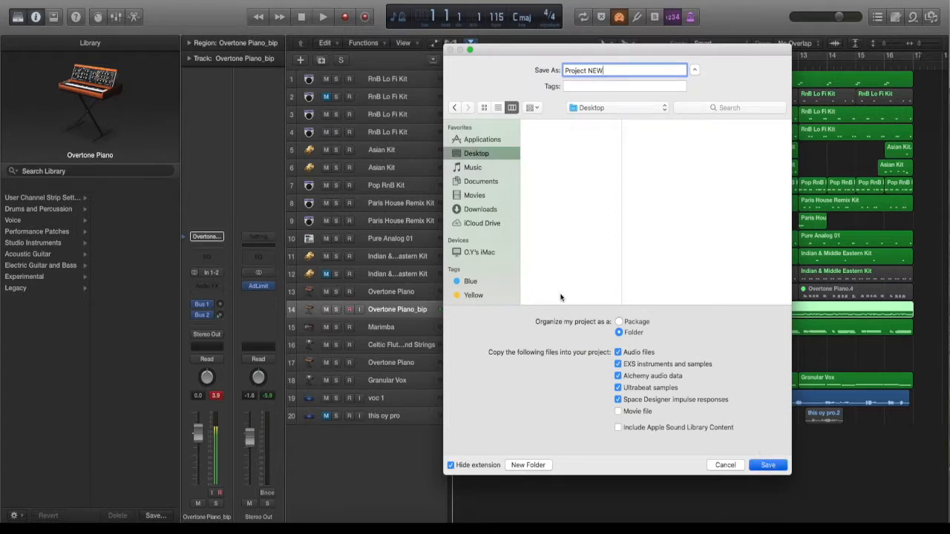
pyautogui.press('Return')
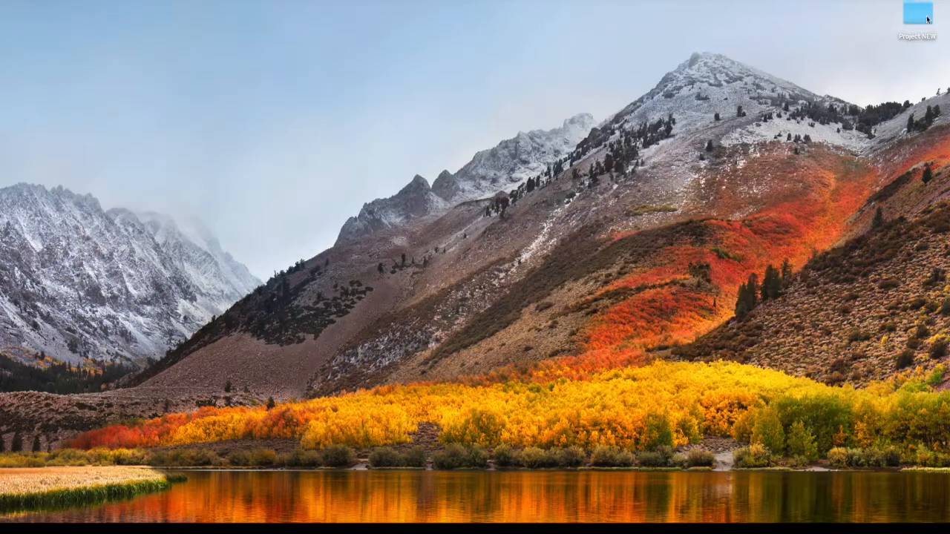
# - Open the Project NEW folder on the desktop and examine its project file and Alchemy Samples subfolder
pyautogui.click(923, 18)
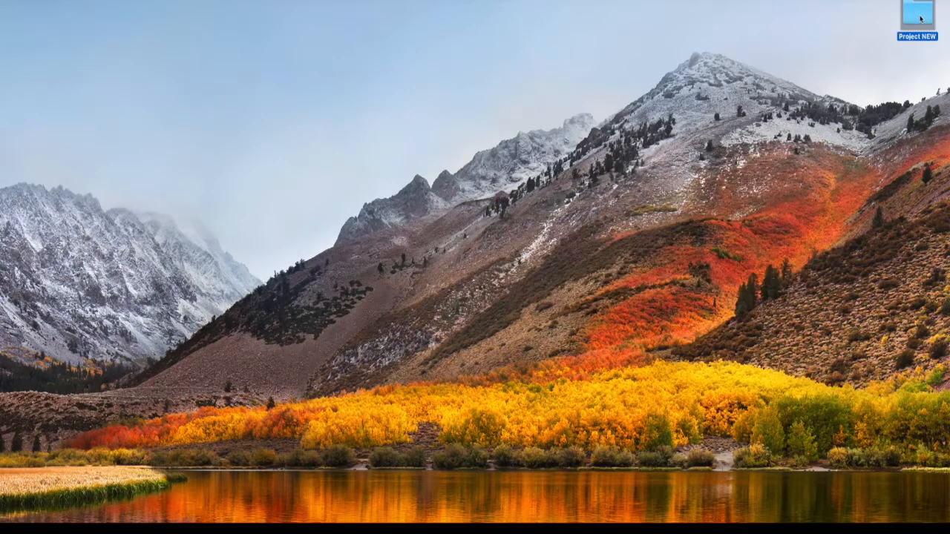
pyautogui.doubleClick(920, 18)
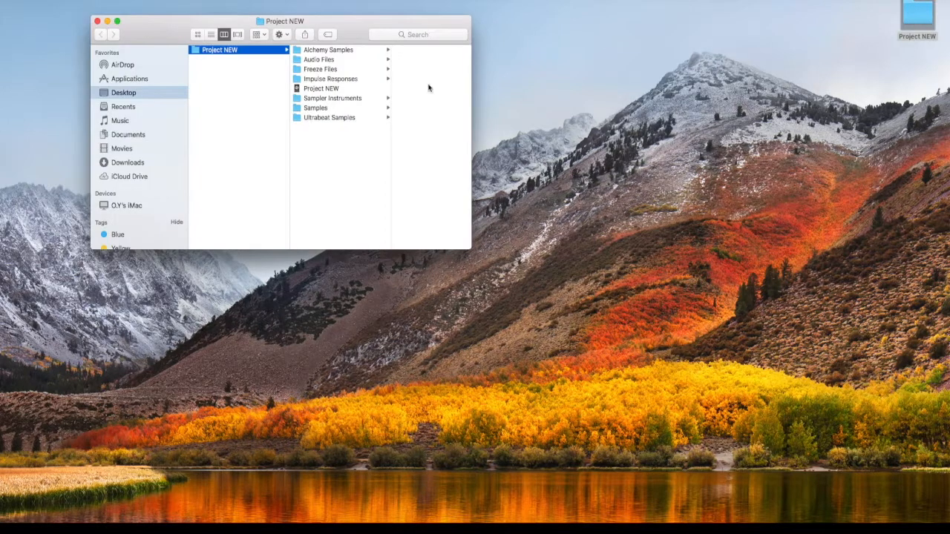
pyautogui.click(337, 89)
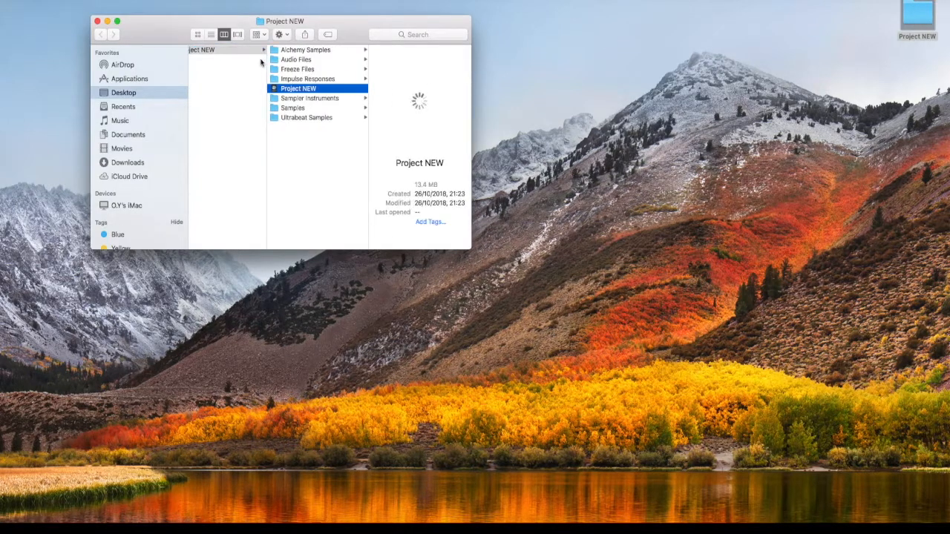
pyautogui.click(321, 50)
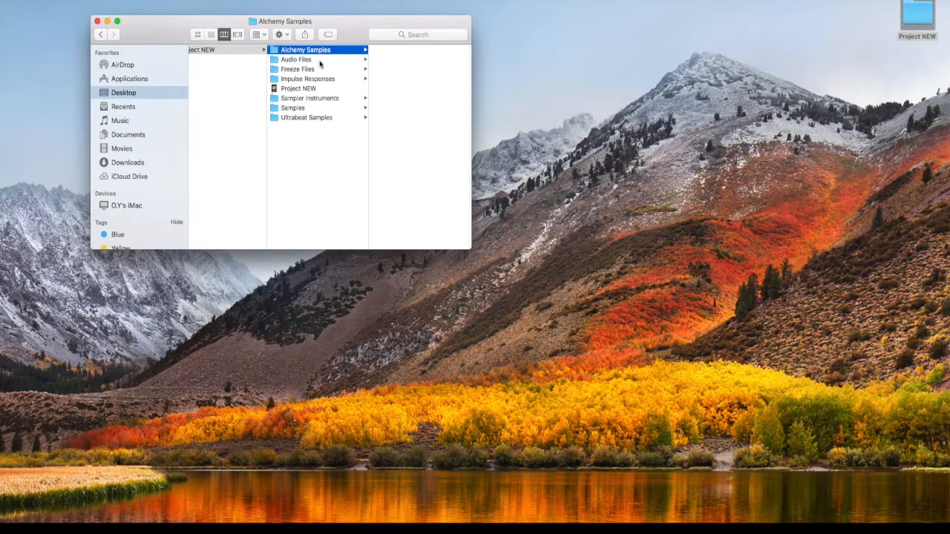
# - Enlarge the Finder window and examine the Audio Files, Sampler Instruments, Samples and Ultrabeat Samples subfolders of Project NEW
pyautogui.moveTo(470, 250); pyautogui.dragTo(514, 265)
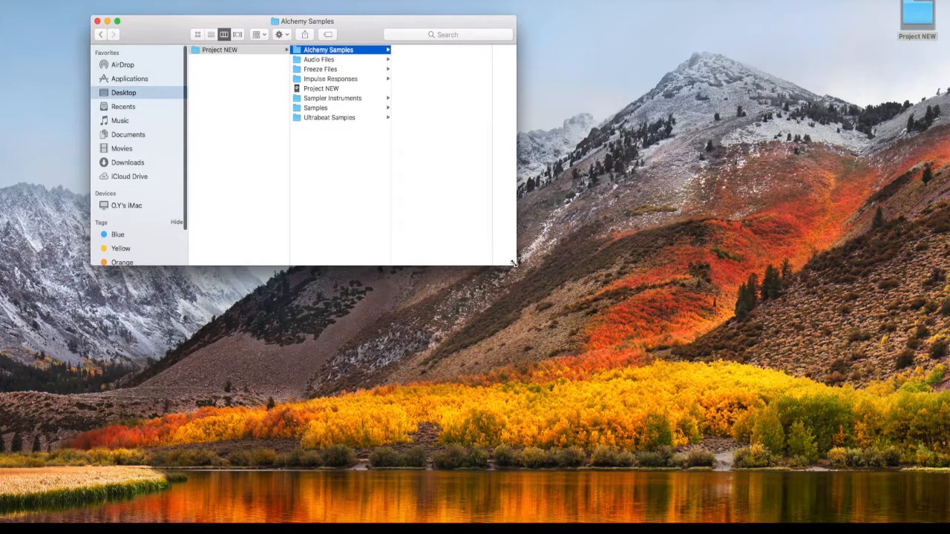
pyautogui.click(333, 62)
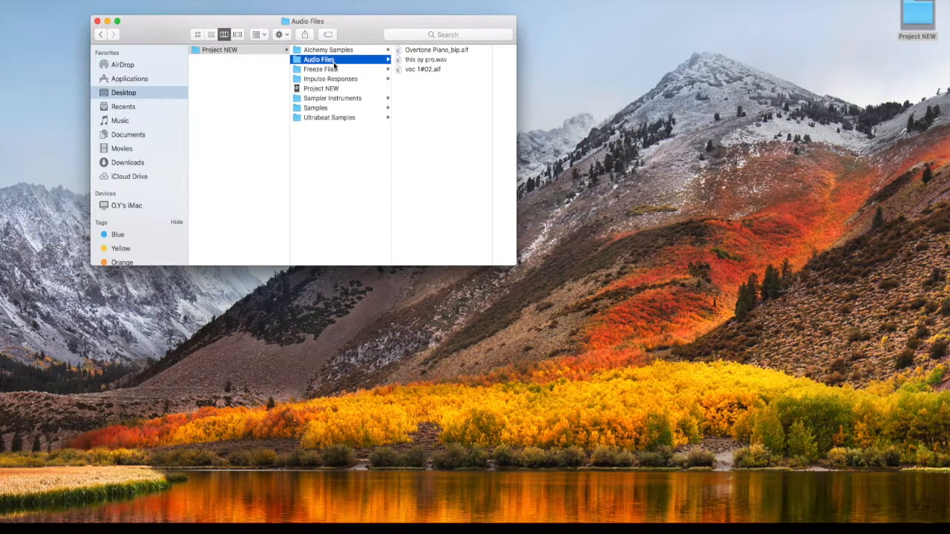
pyautogui.click(332, 101)
pyautogui.click(332, 109)
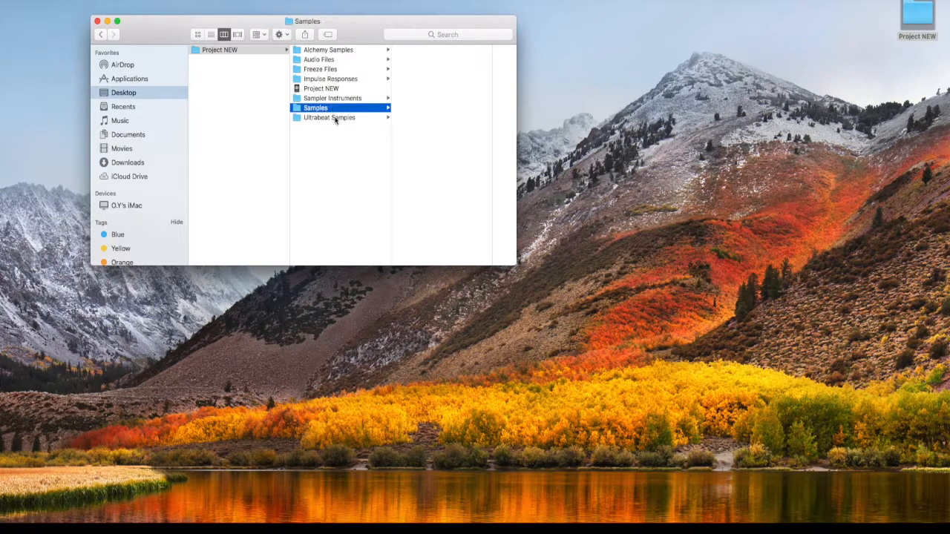
pyautogui.click(335, 118)
pyautogui.click(332, 100)
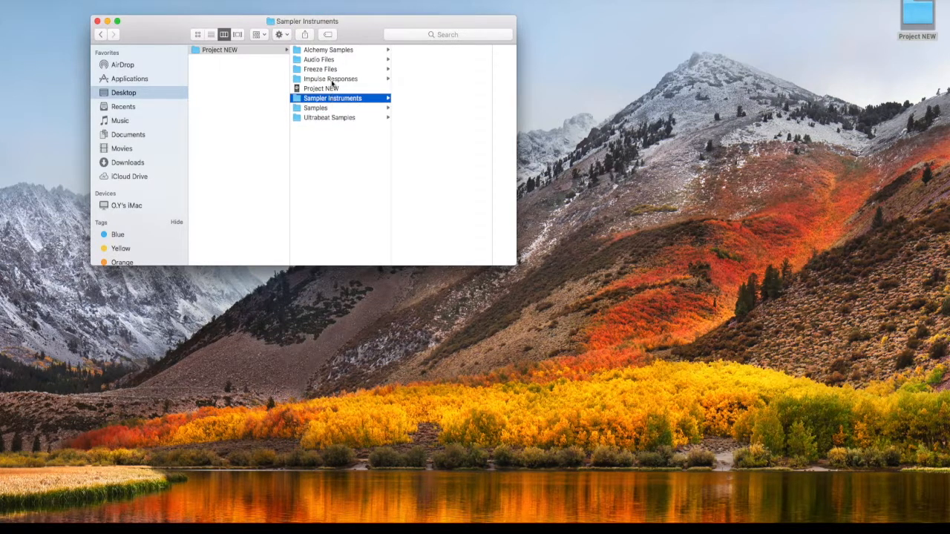
# - Compress the Project NEW folder into a zip archive on the desktop and select Project NEW.zip
pyautogui.moveTo(357, 42); pyautogui.dragTo(392, 44)
pyautogui.click(260, 53)
pyautogui.click(260, 52)
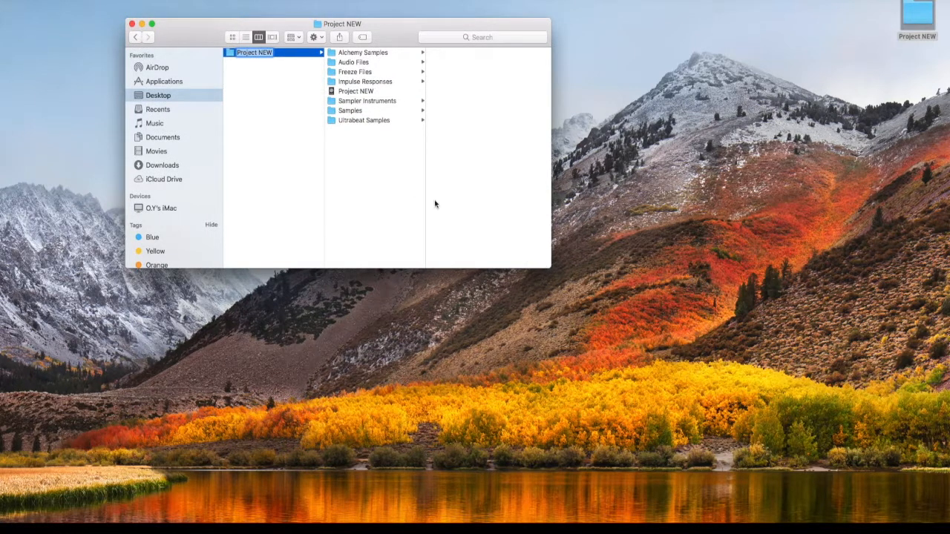
pyautogui.click(271, 60)
pyautogui.click(269, 53)
pyautogui.rightClick(270, 53)
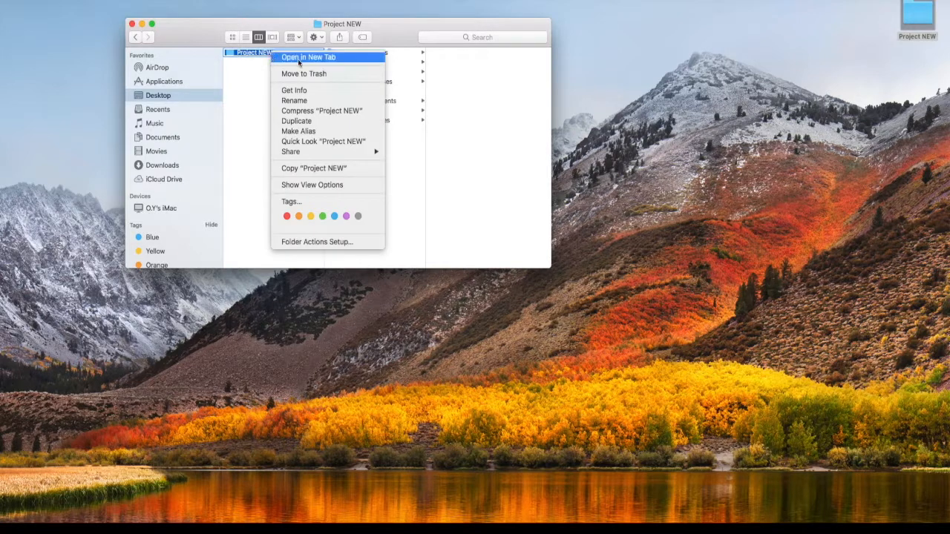
pyautogui.click(331, 113)
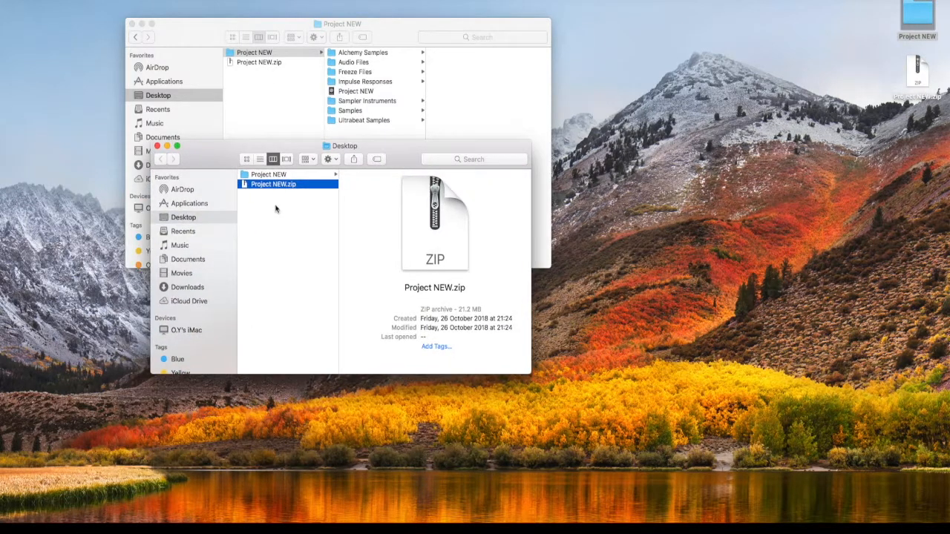
pyautogui.click(278, 208)
pyautogui.click(287, 187)
pyautogui.moveTo(404, 151); pyautogui.dragTo(412, 141)
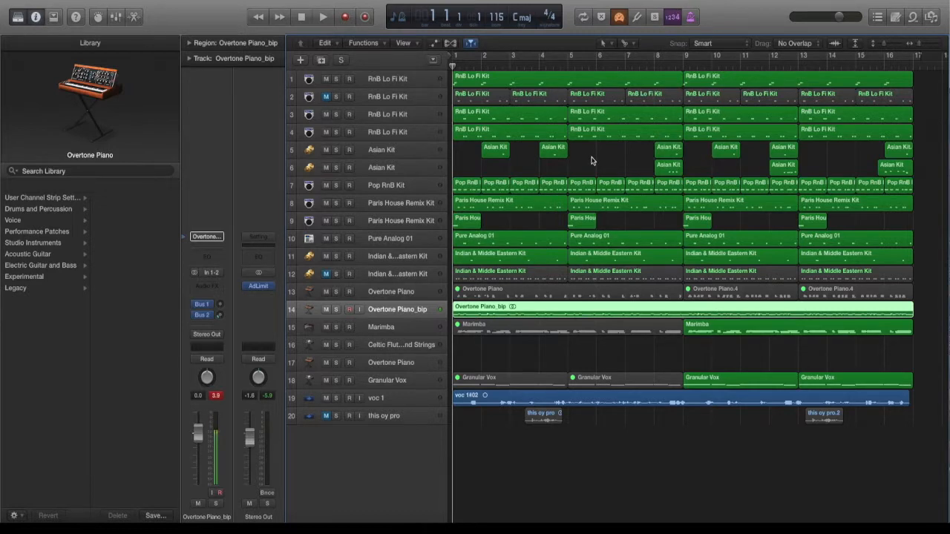
# - Switch to Logic and compare the channel strips of the Overtone Piano, Overtone Piano_bip and Pop RnB Kit tracks
pyautogui.click(392, 297)
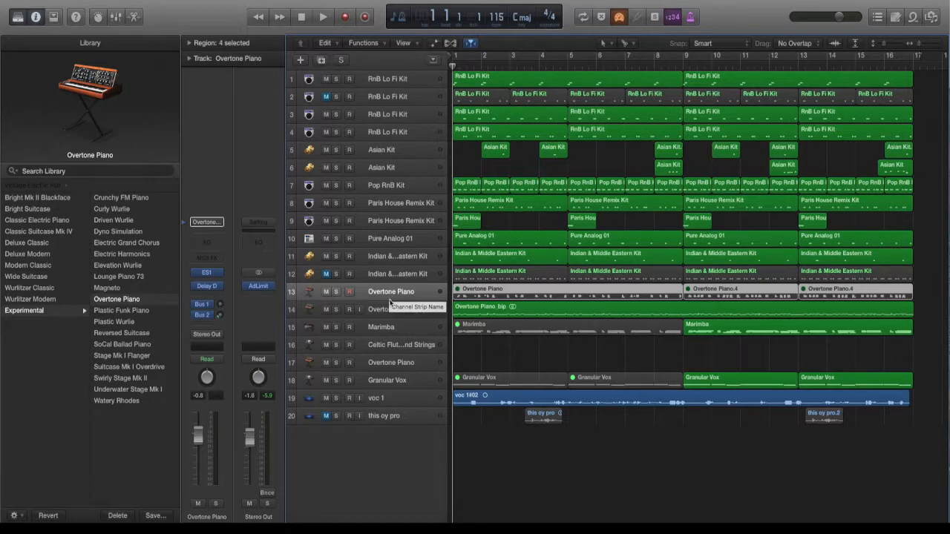
pyautogui.click(392, 309)
pyautogui.click(396, 297)
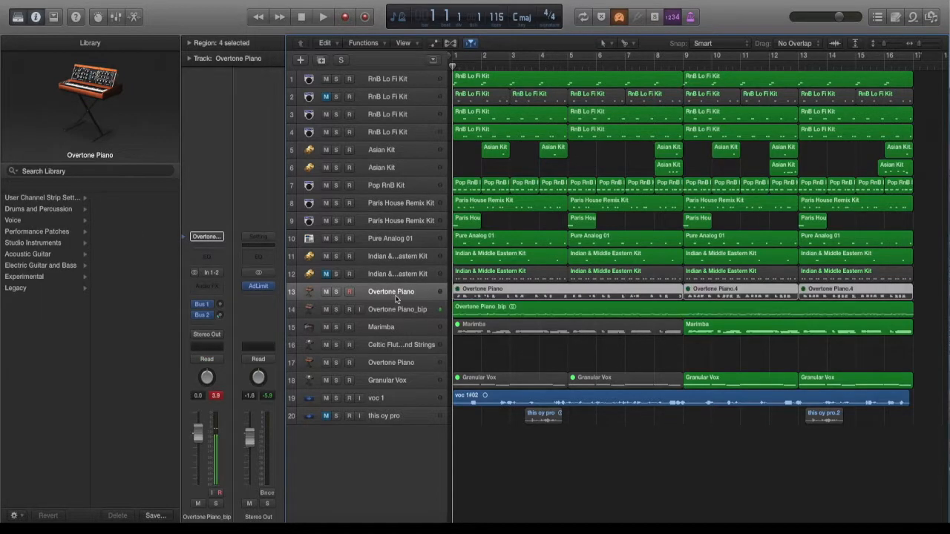
pyautogui.click(399, 310)
pyautogui.click(396, 296)
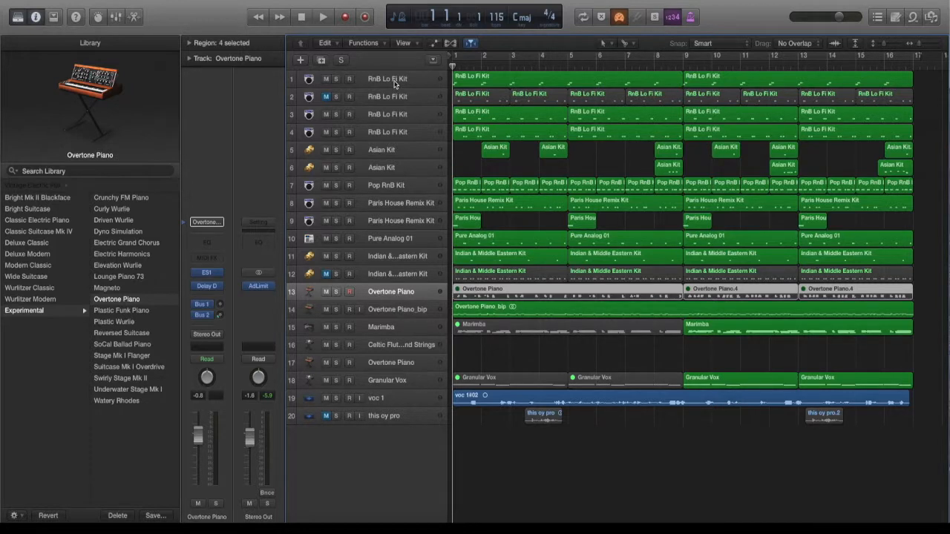
pyautogui.click(392, 185)
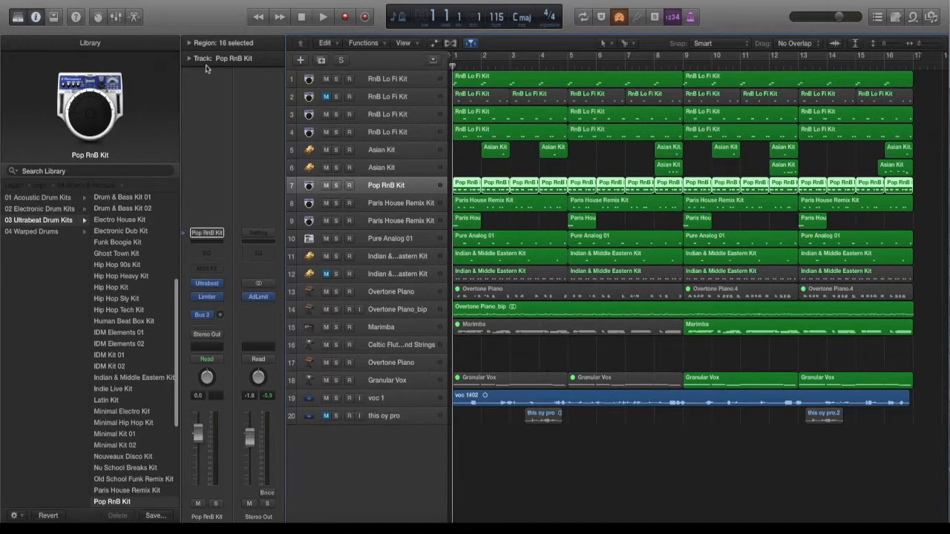
pyautogui.click(388, 308)
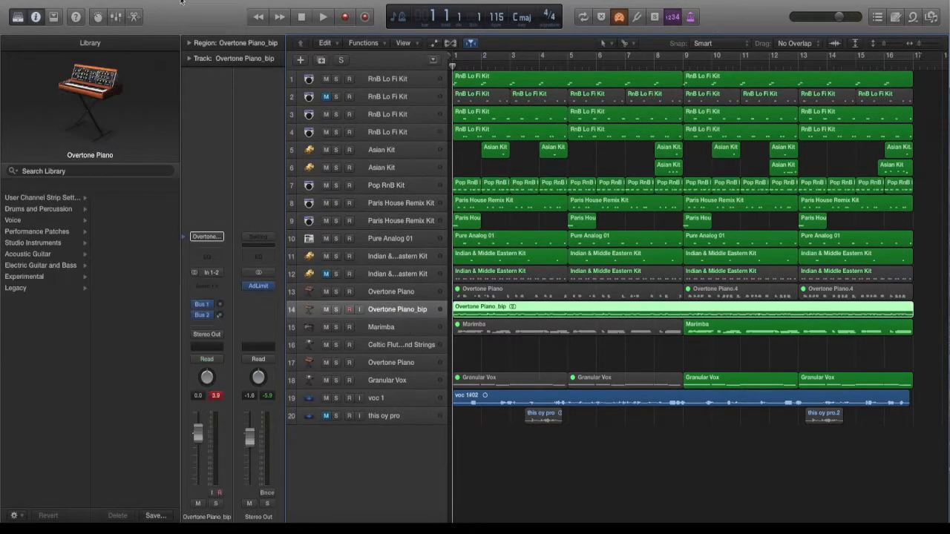
# - Review the available bounce commands, including Track in Place, without running any of them
pyautogui.click(89, 1)
pyautogui.moveTo(166, 222)
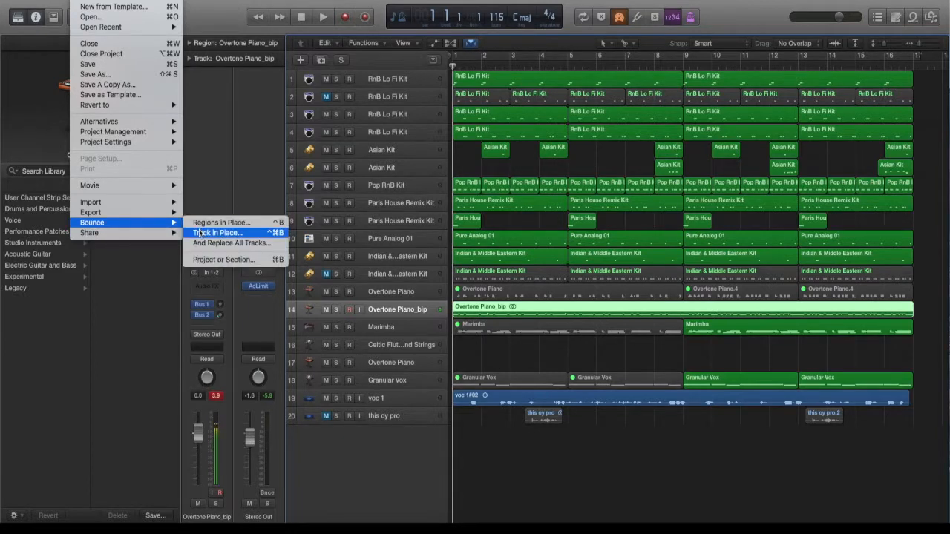
pyautogui.click(440, 174)
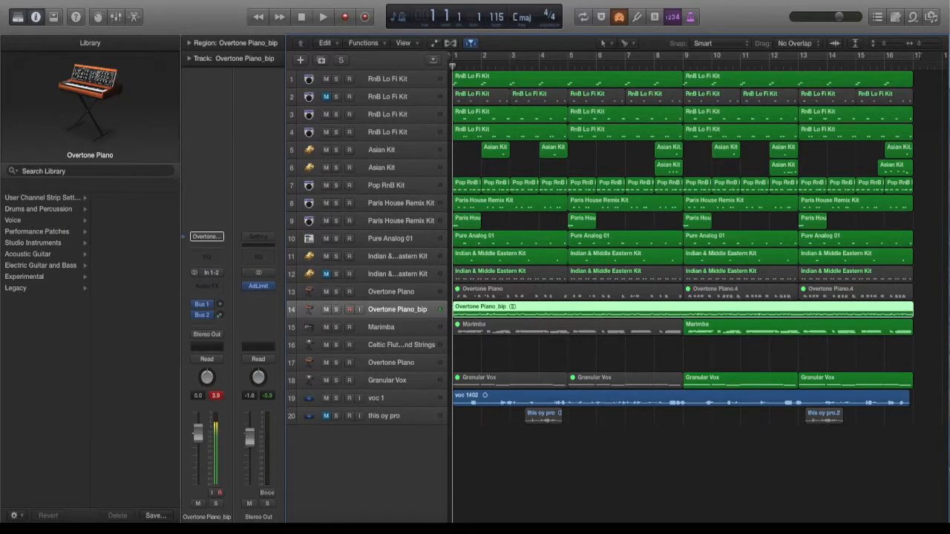
# - Review the Save As options for organizing the project as a folder and copying its assets, without saving again
pyautogui.click(83, 0)
pyautogui.click(109, 75)
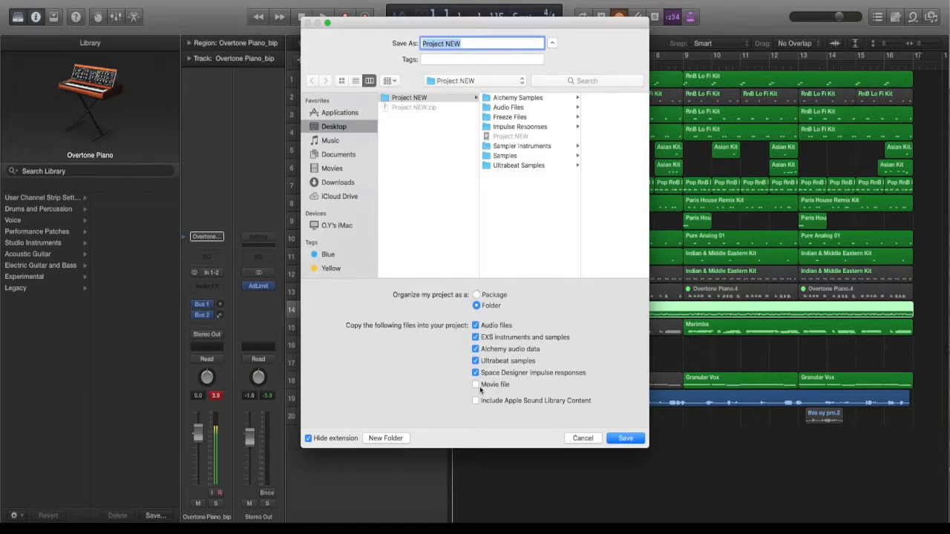
pyautogui.click(585, 439)
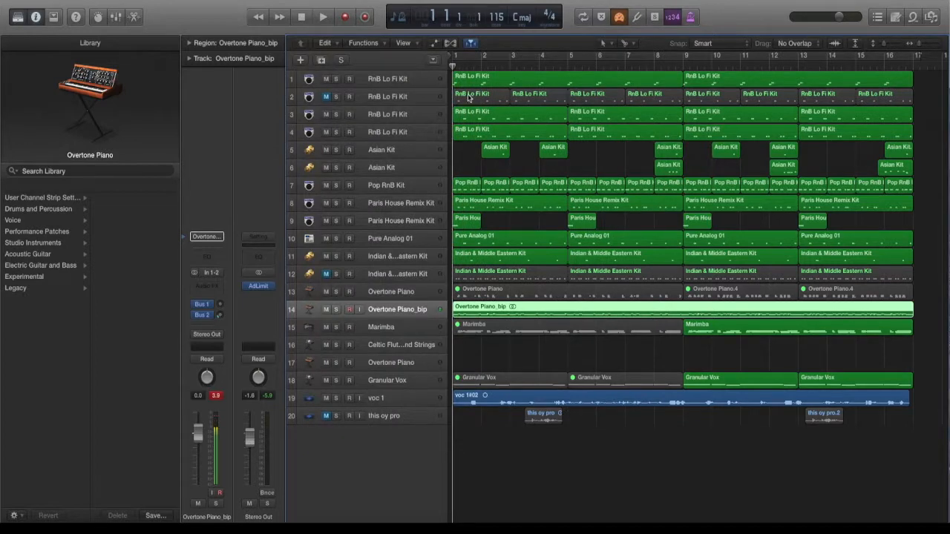